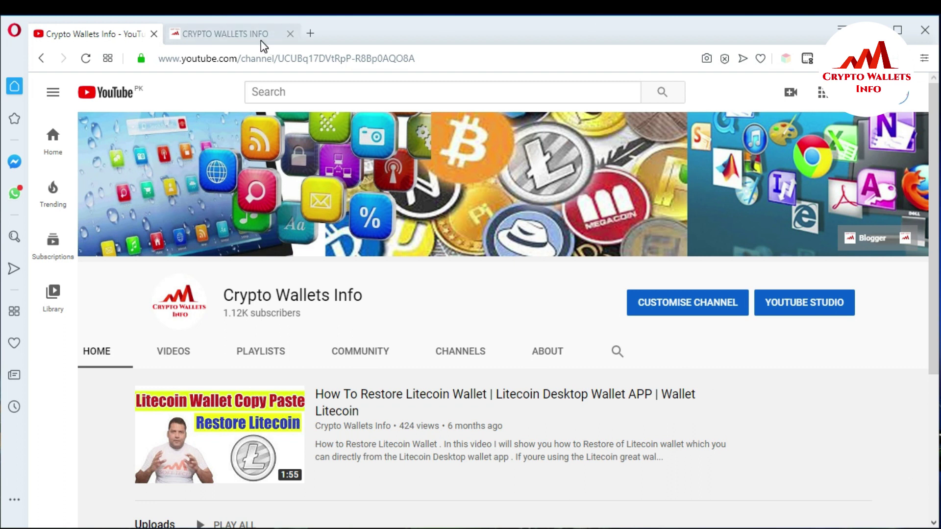
- Switch to the Dash Core wallet's Receive page and view the details of the existing payment request
click(234, 36)
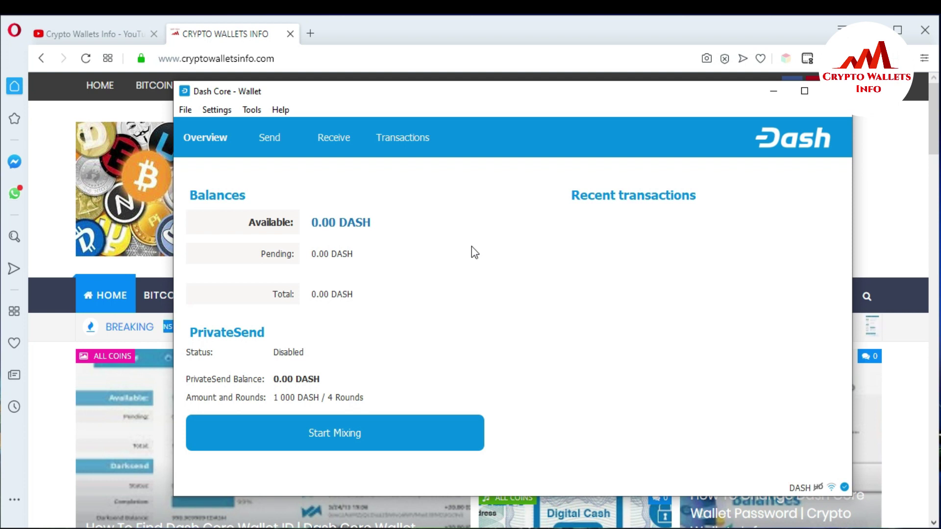
click(329, 140)
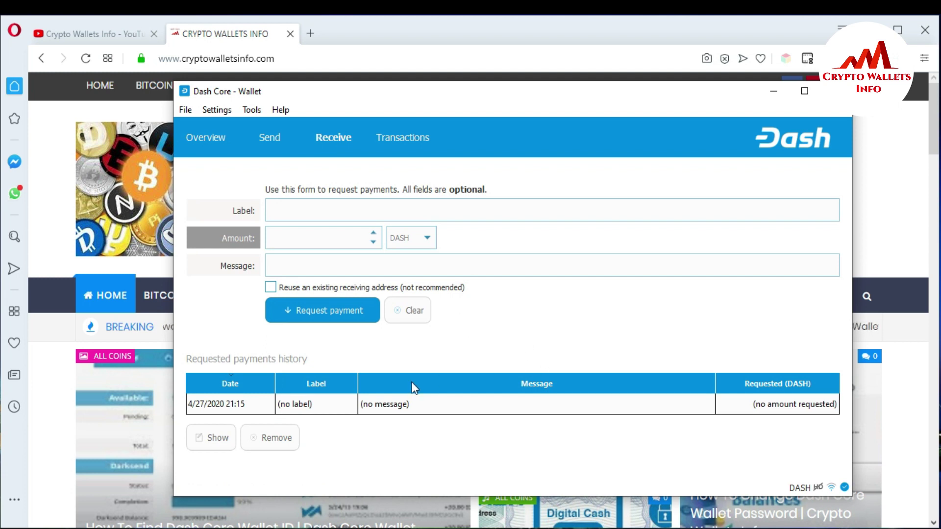
double_click(385, 411)
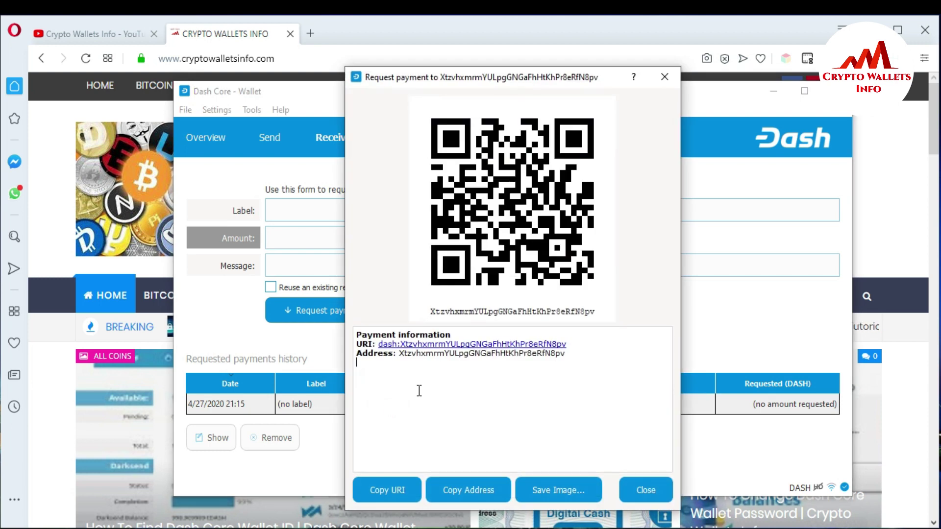
click(665, 78)
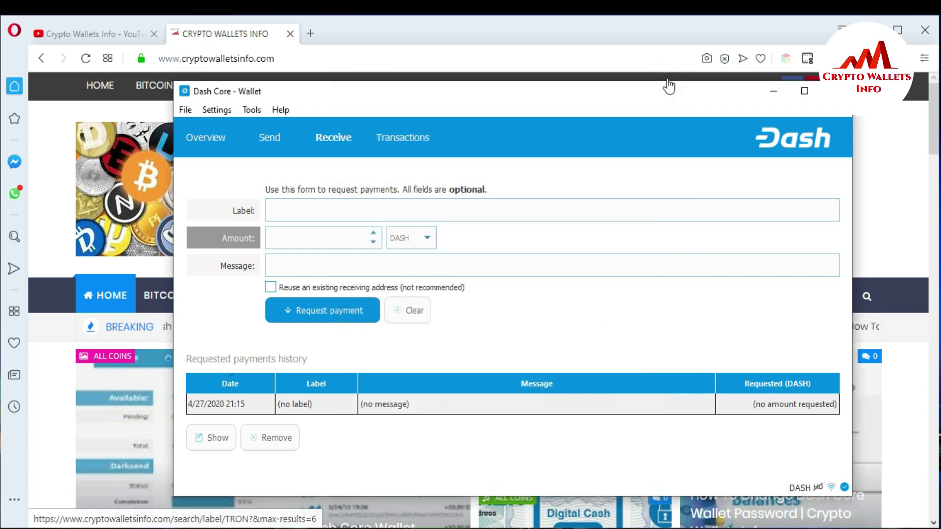
- Create a new payment request with all optional fields blank, copy its receiving address and close the request details
click(323, 314)
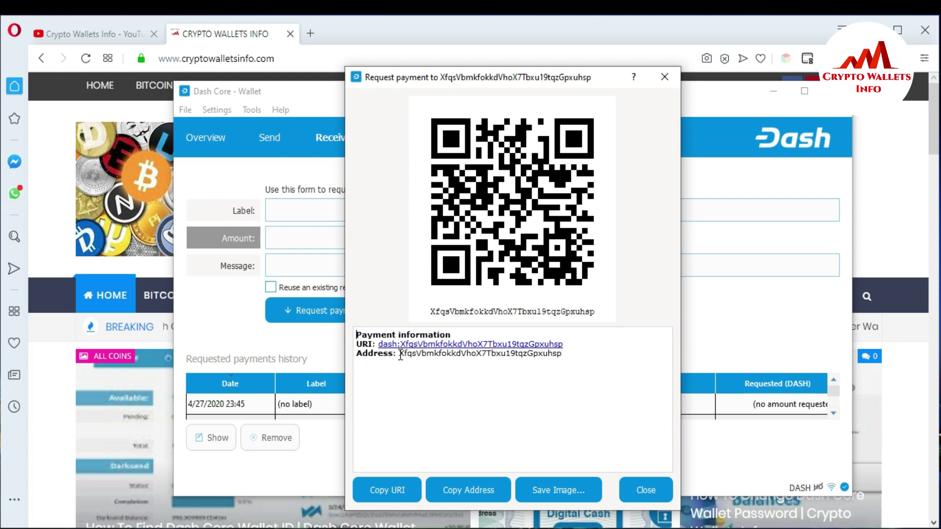
drag(400, 355, 399, 366)
key(ctrl+c)
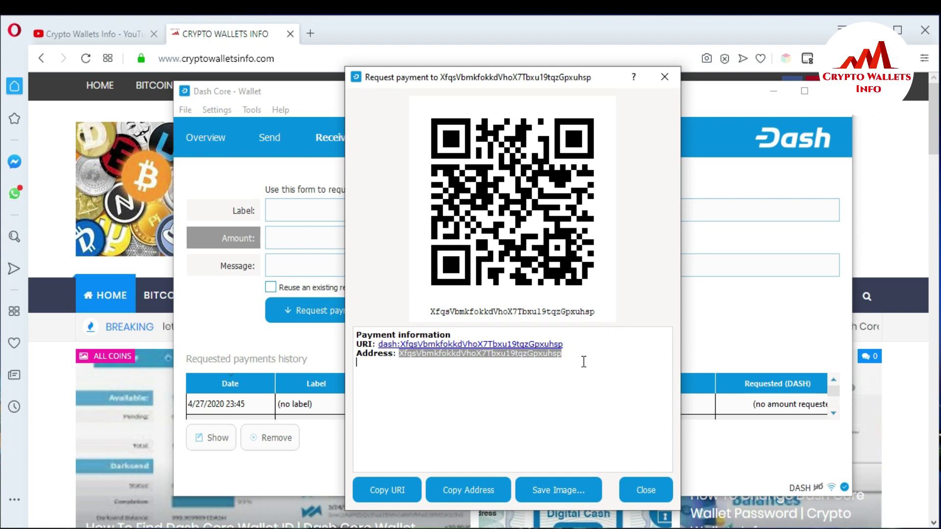
click(470, 499)
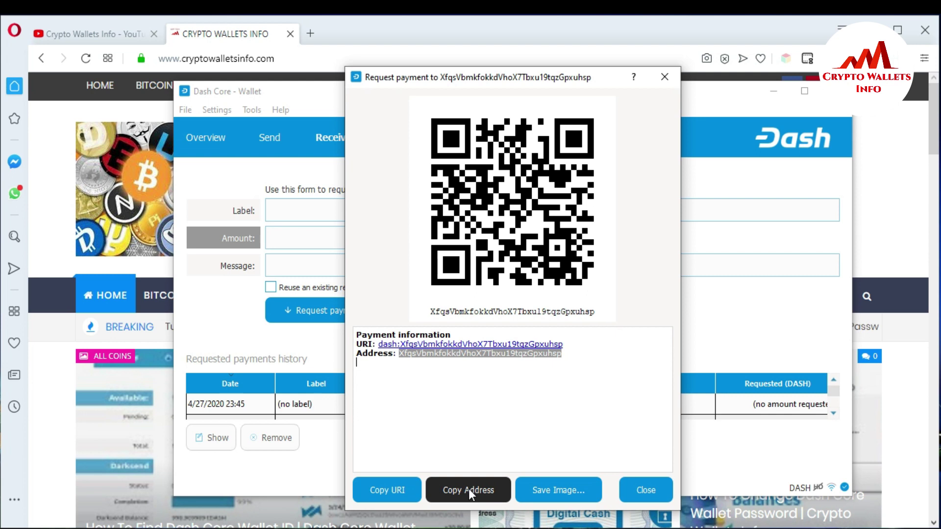
click(469, 489)
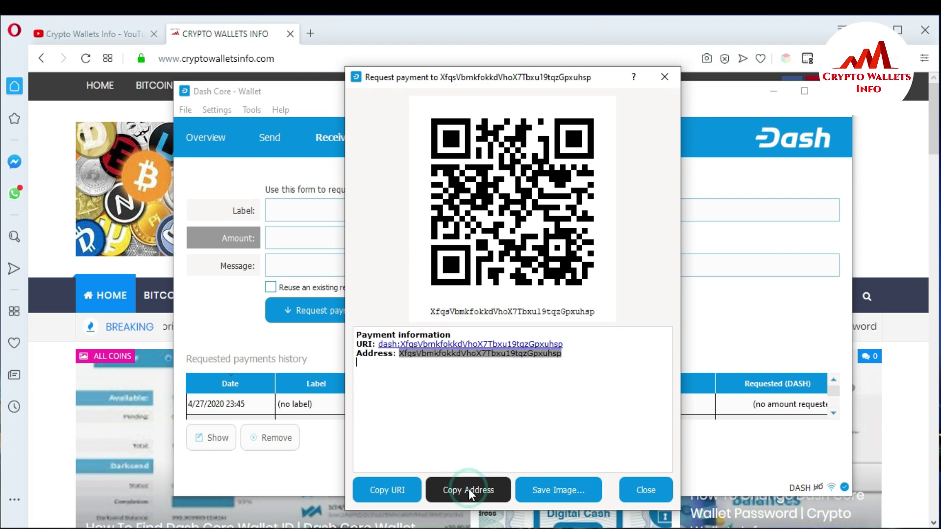
click(666, 77)
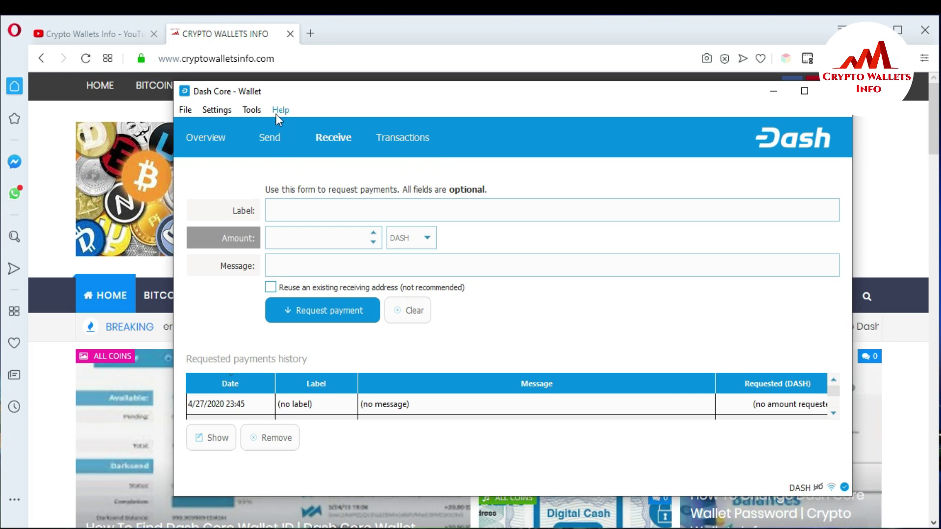
- Run dumpprivkey with the copied receiving address in the debug console to reveal its private key
click(251, 110)
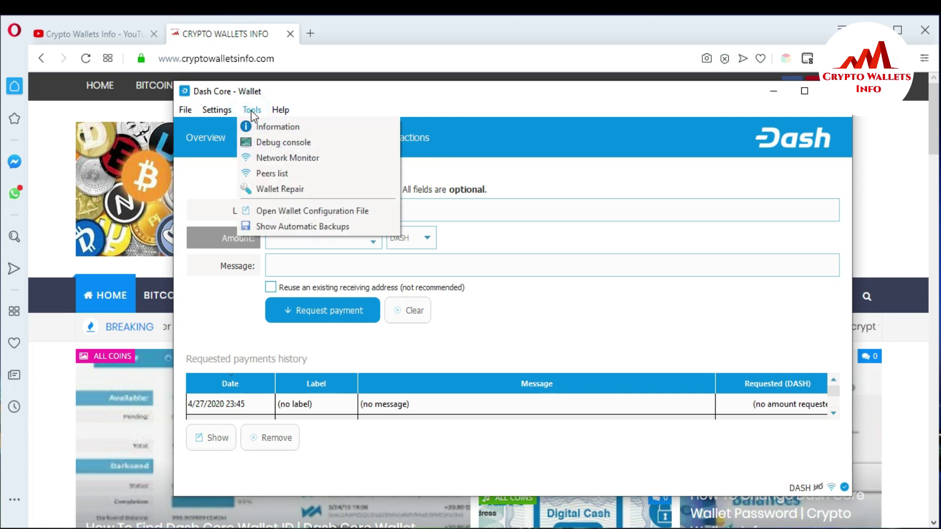
click(289, 142)
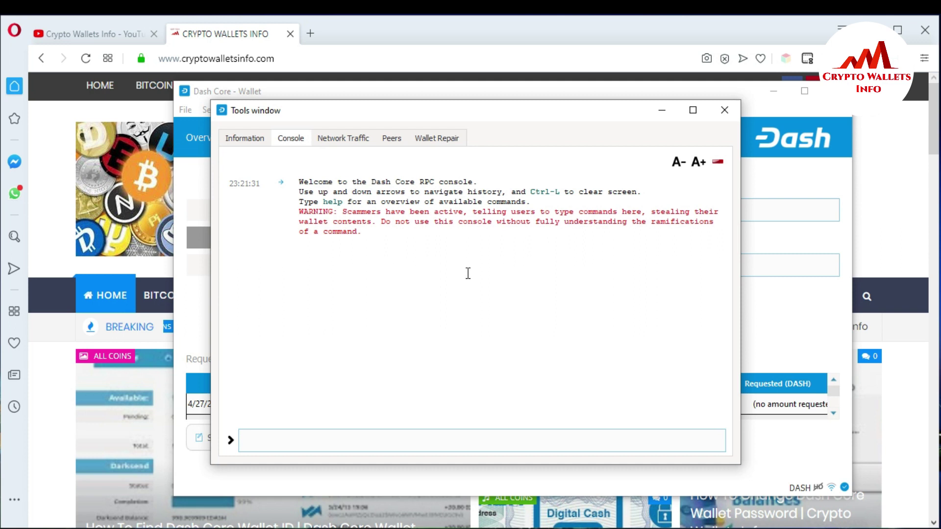
click(290, 441)
text(du)
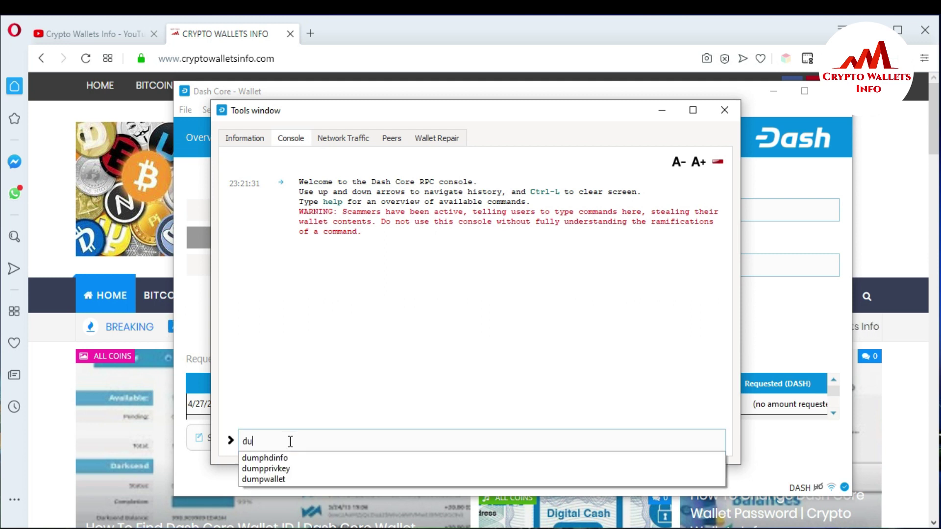
text(mppr)
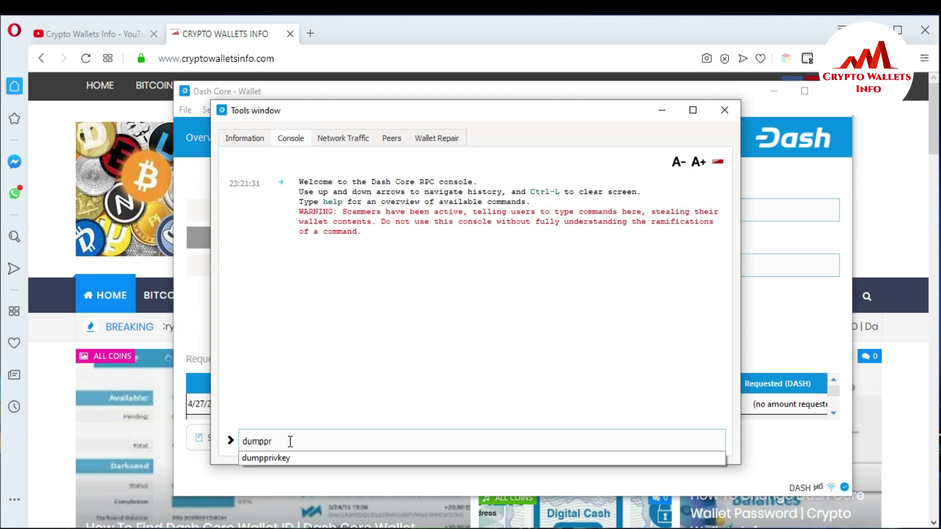
text(ivkey)
click(318, 440)
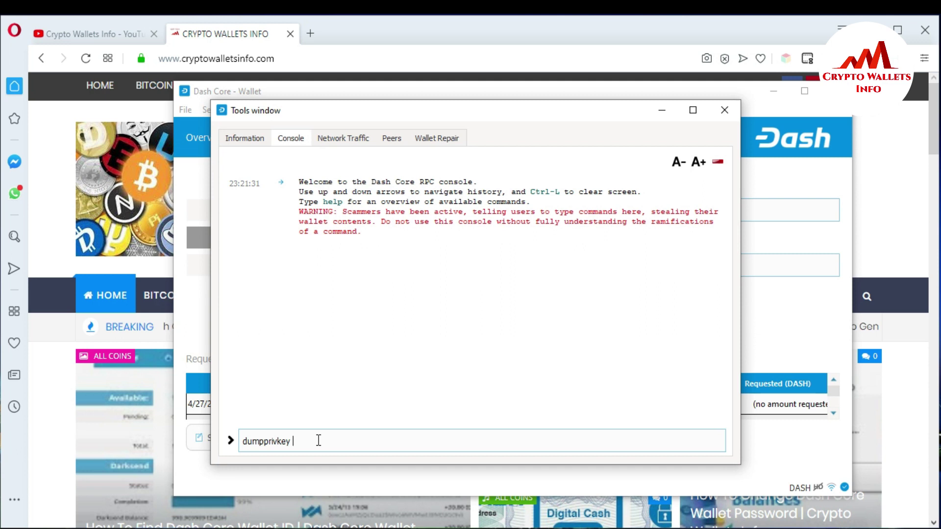
key(ctrl+v)
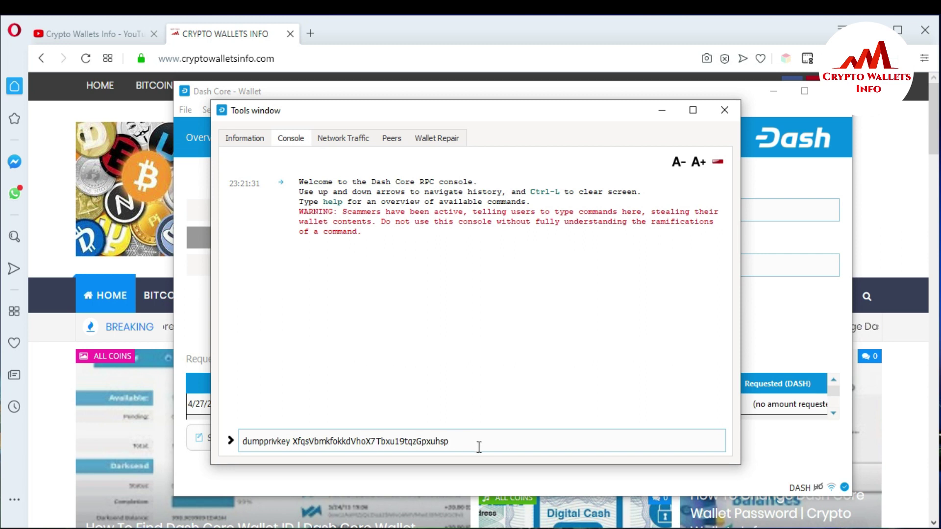
key(Return)
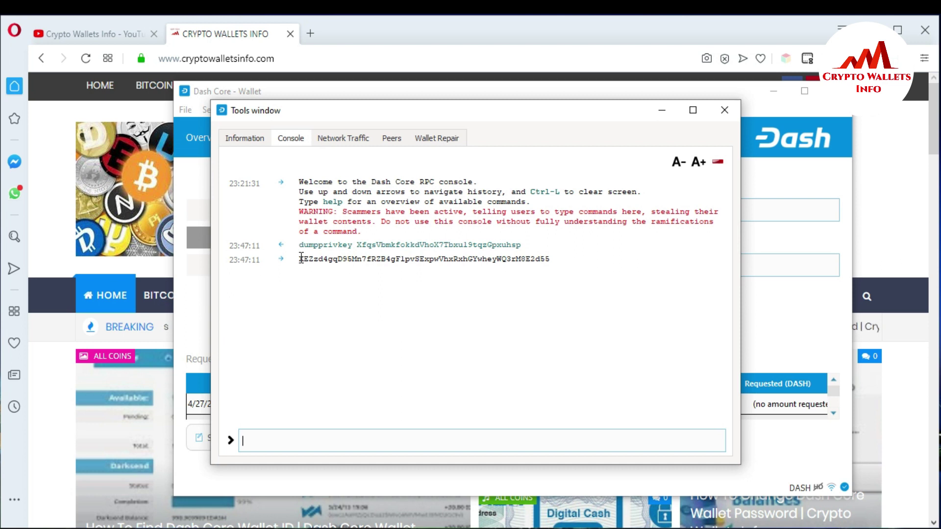
- Examine the private key returned in the console and the receiving address it belongs to
drag(300, 258, 528, 270)
click(471, 267)
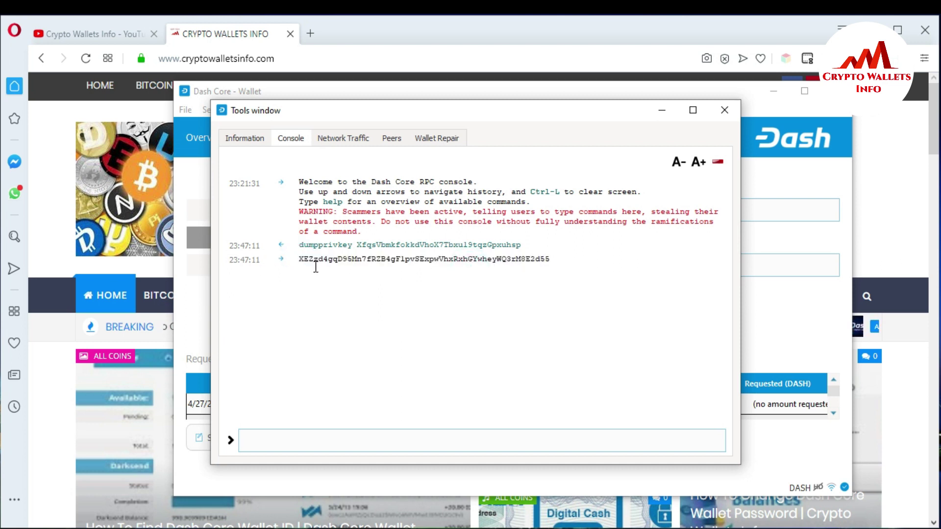
click(301, 263)
click(523, 246)
drag(523, 247, 360, 243)
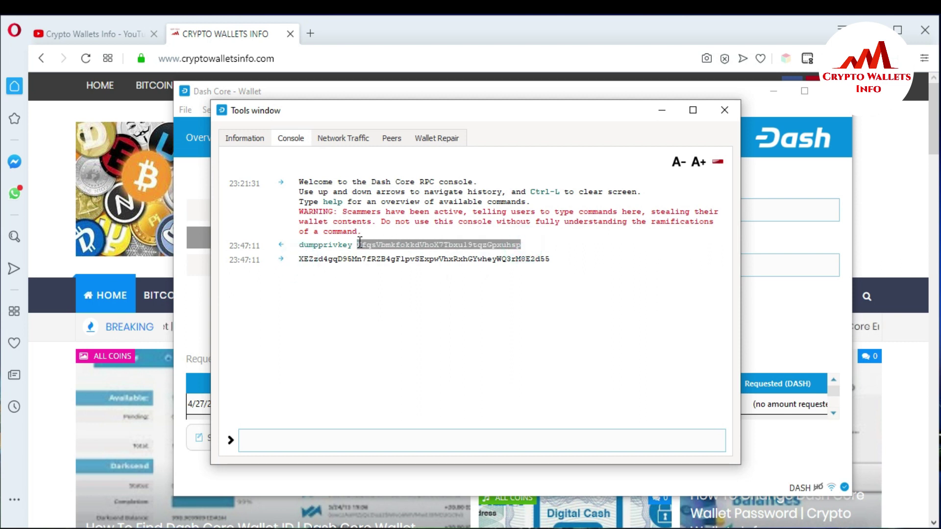
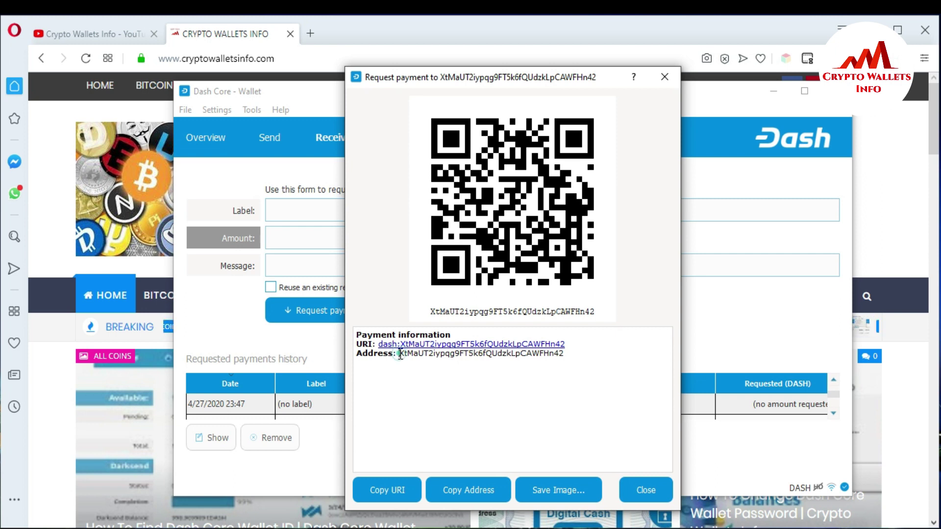
- Copy the receiving address of the second new payment request and close the request details
drag(401, 354, 571, 362)
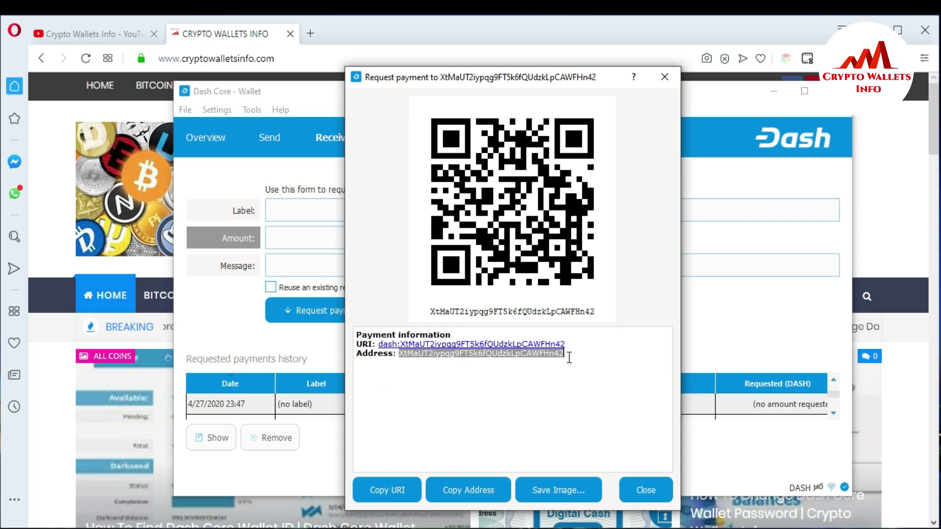
click(467, 490)
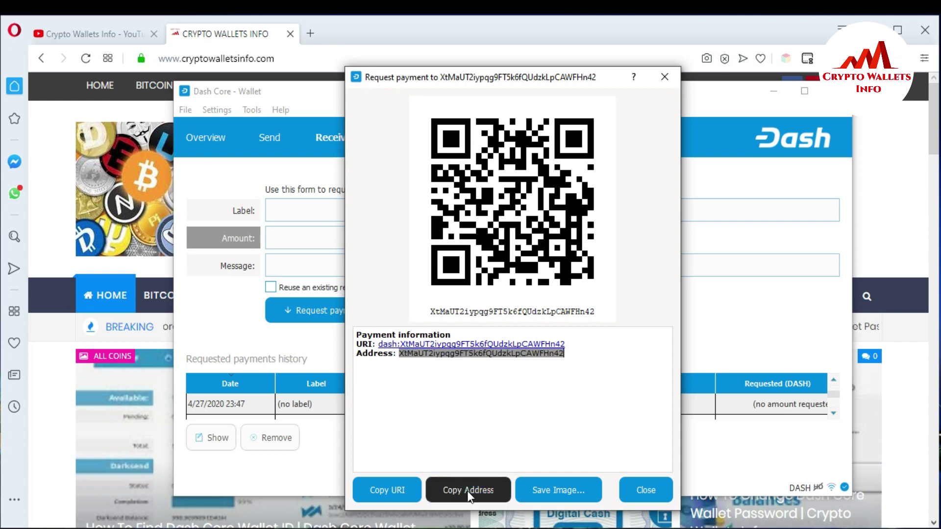
click(657, 491)
click(657, 492)
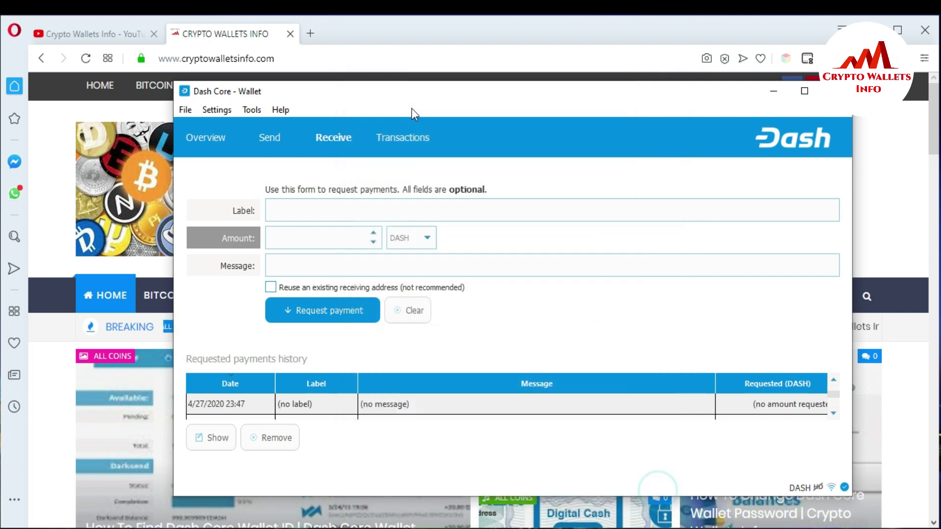
- Reopen the debug console and run dumpprivkey with the second copied receiving address
click(260, 110)
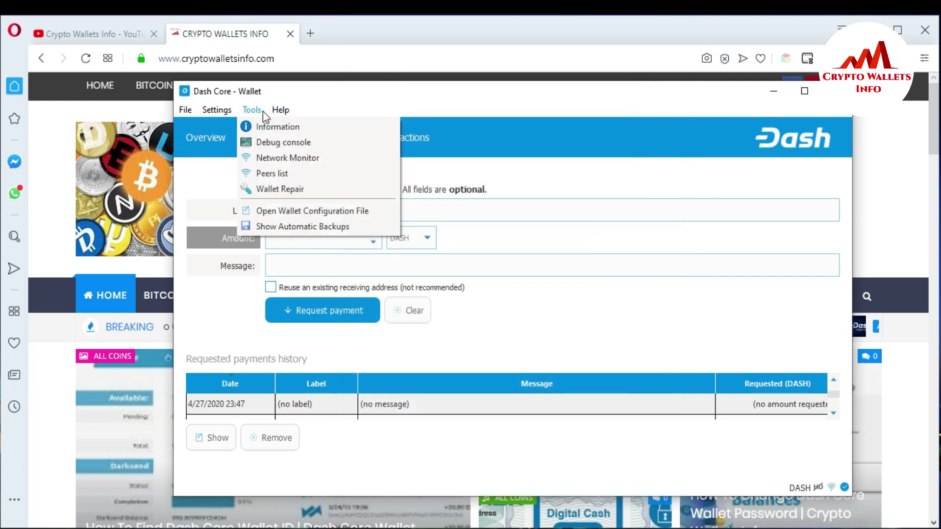
click(263, 141)
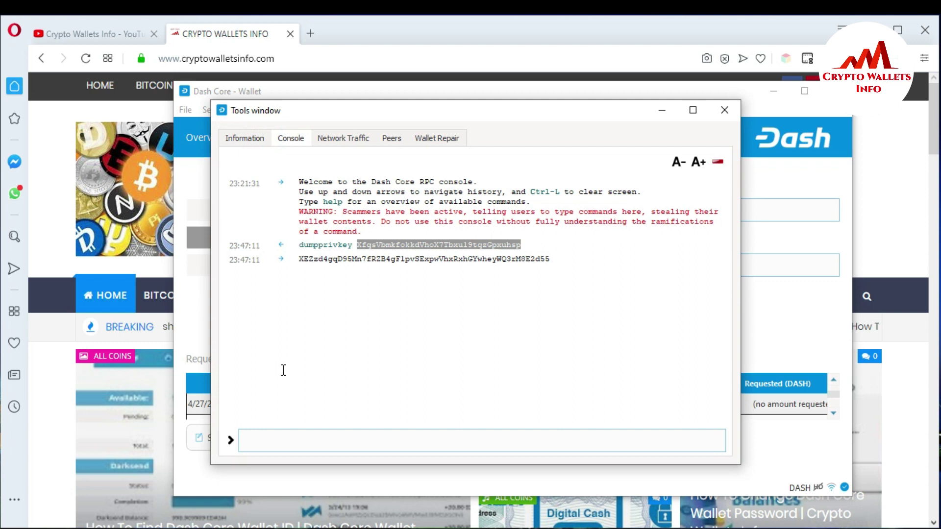
click(271, 440)
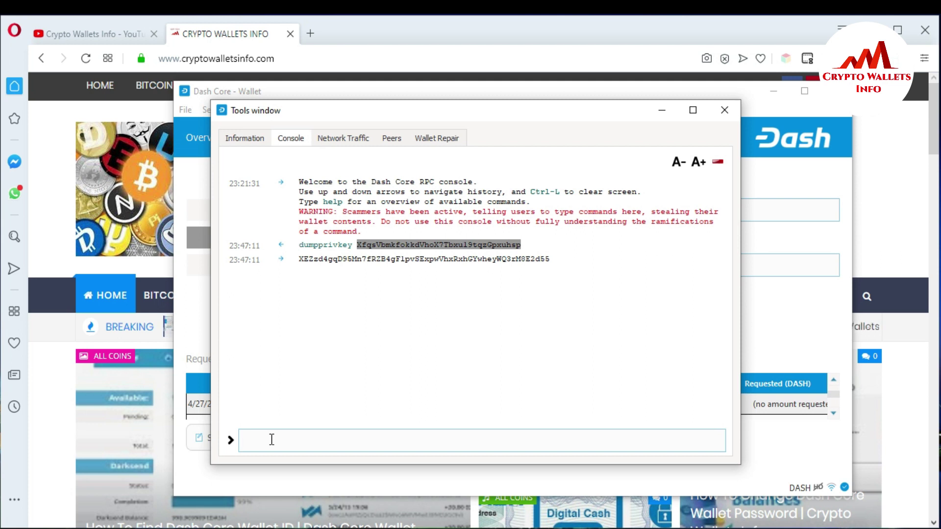
text(du)
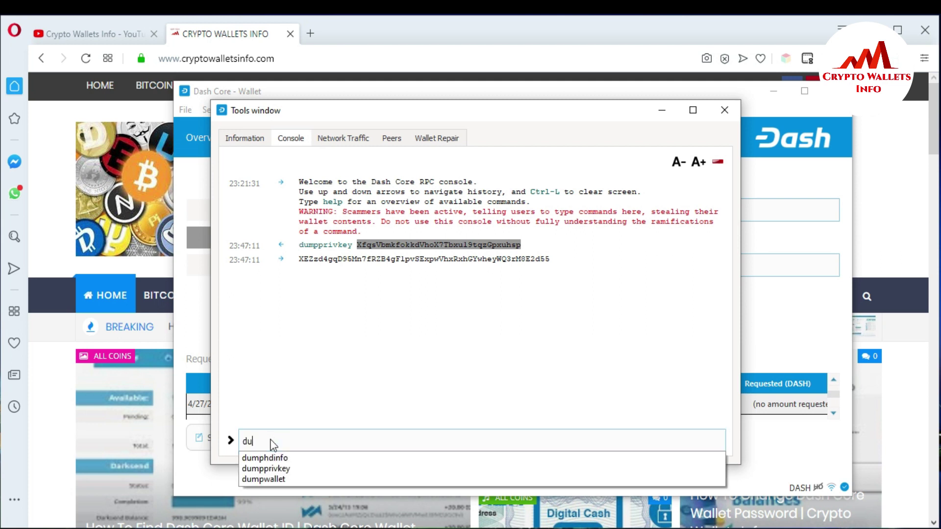
click(280, 468)
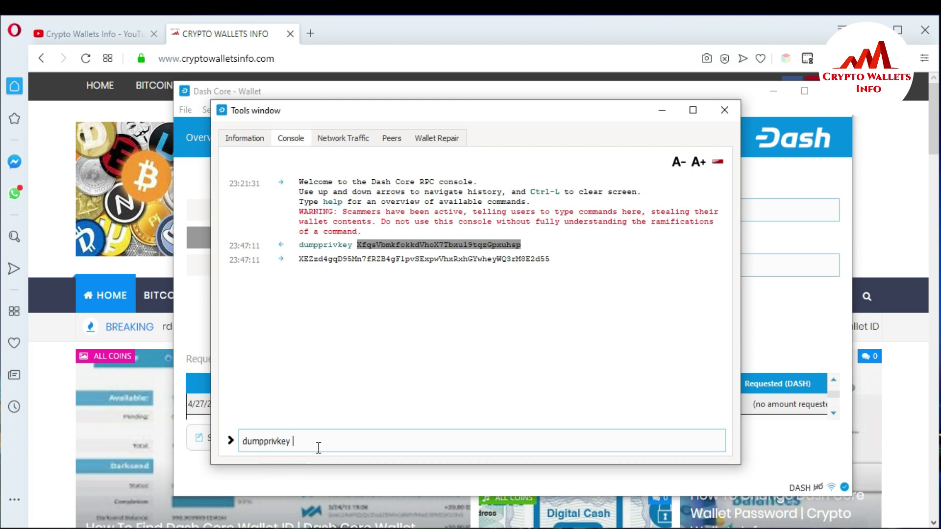
key(ctrl+v)
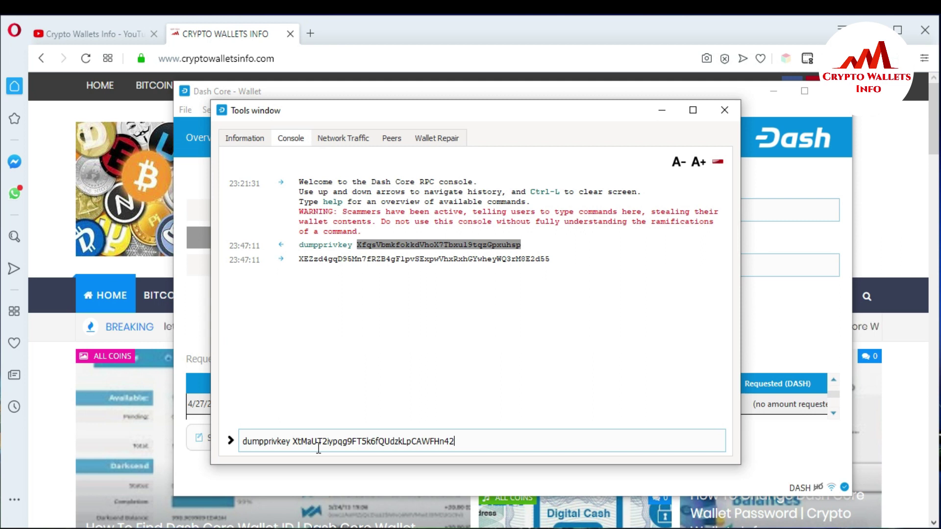
key(Return)
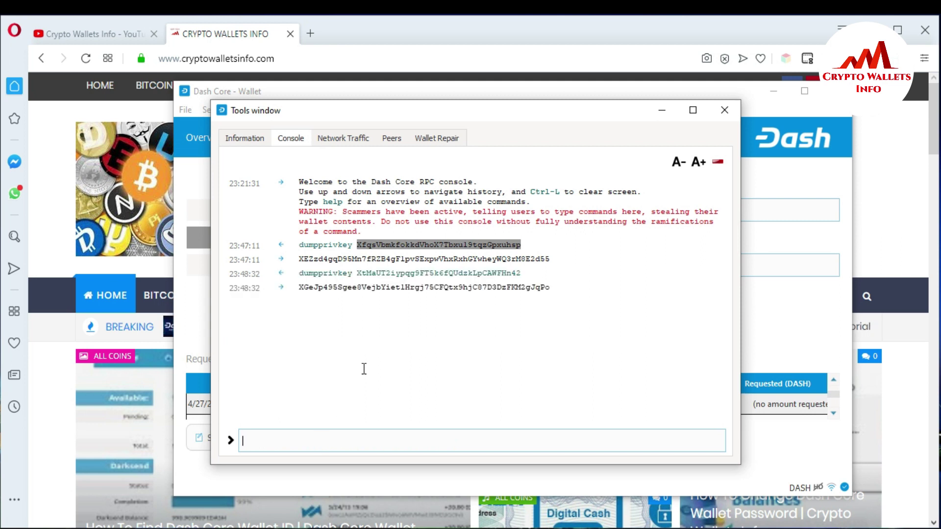
- Highlight the second private key in the console output, followed by its matching receiving address
click(302, 288)
double_click(301, 288)
click(301, 288)
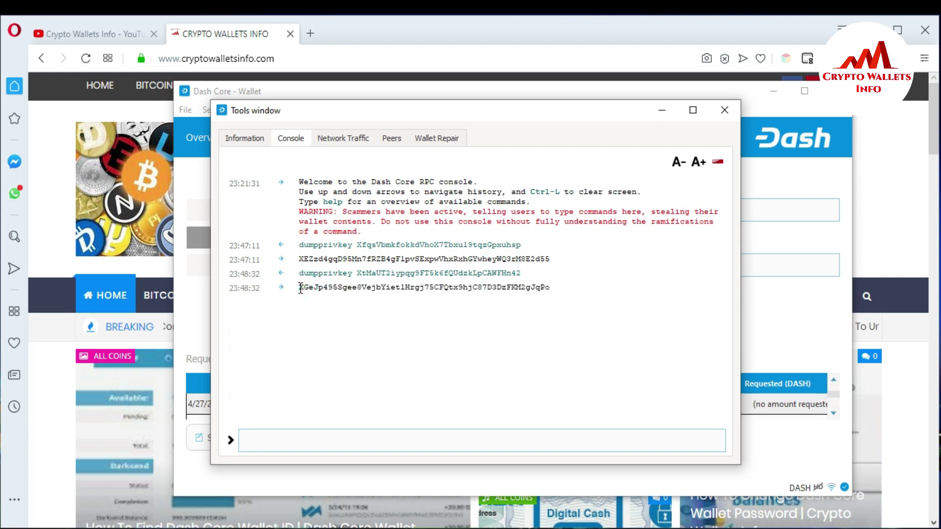
double_click(301, 288)
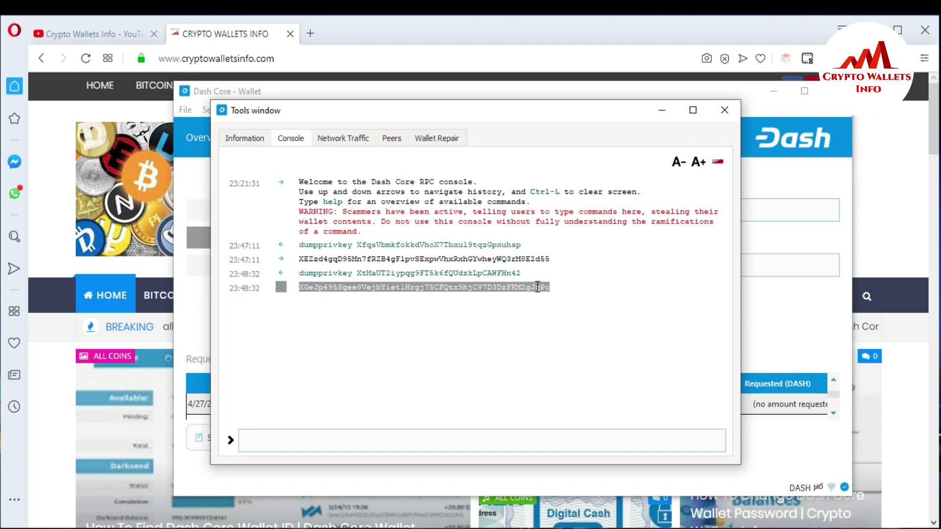
click(516, 273)
double_click(516, 273)
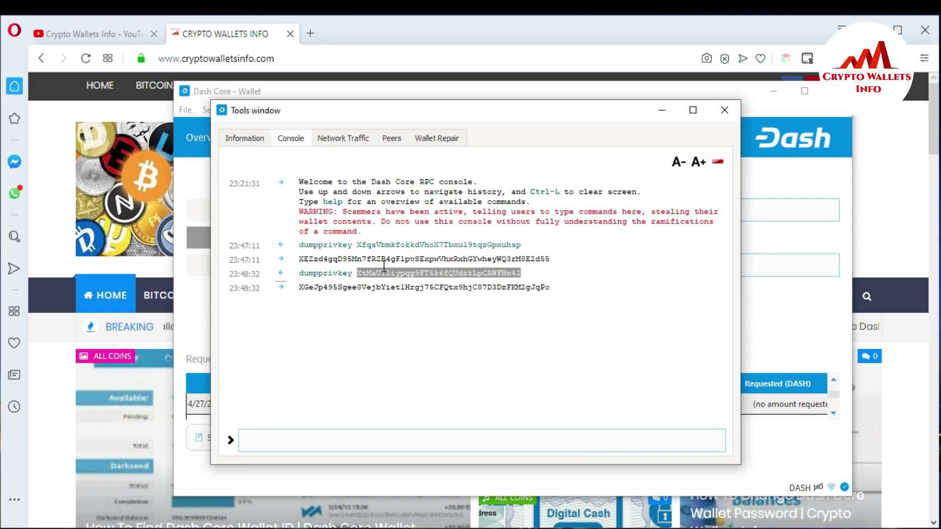
- Switch to the Opera browser to view the Crypto Wallets Info YouTube channel, and return to the cryptowalletsinfo.com page
click(99, 35)
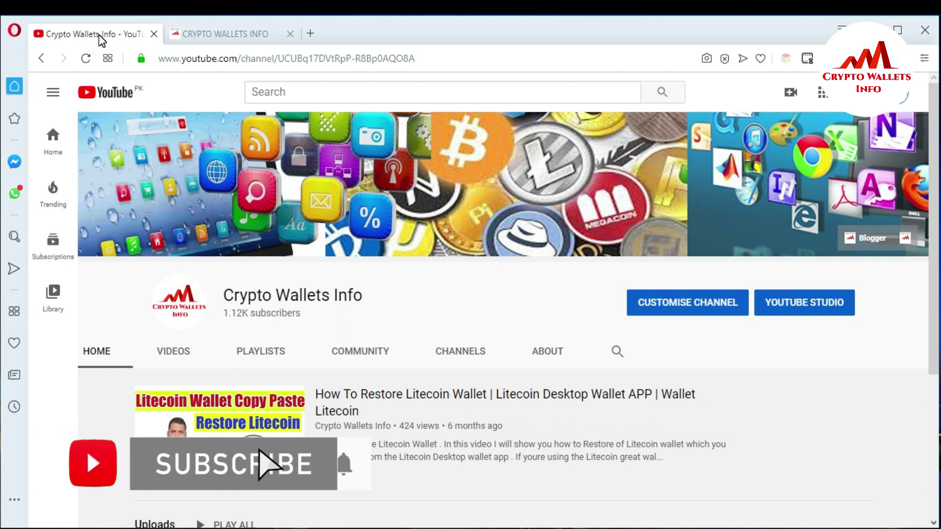
click(223, 30)
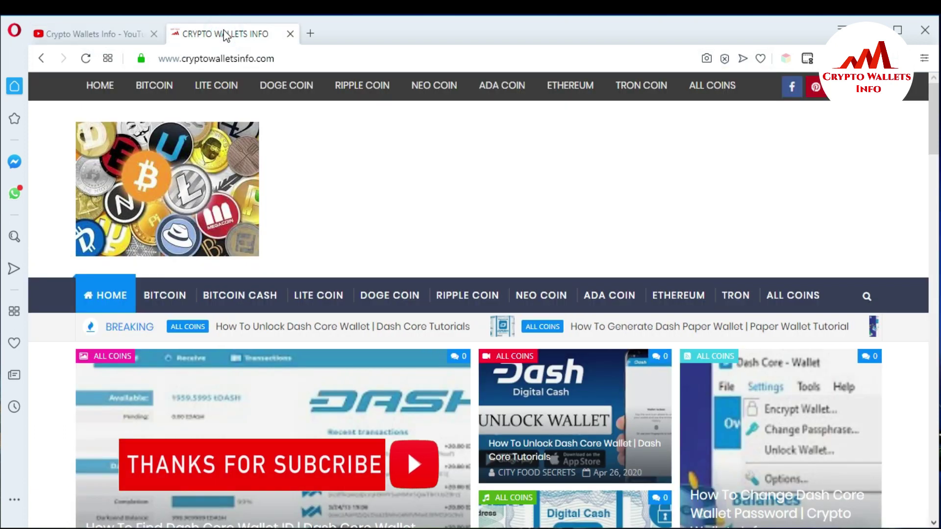